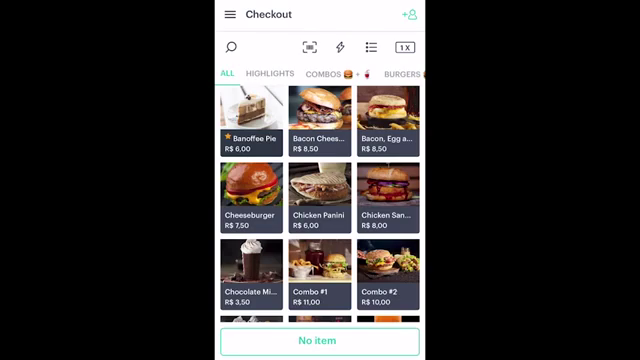
- Log out of the Big Burg Canada business account from its account page, confirming Yes
left_click(230, 14)
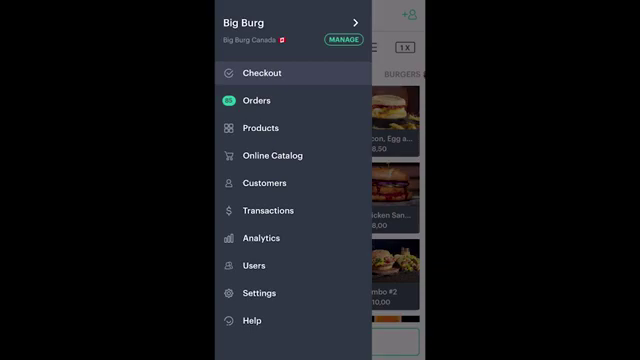
left_click(290, 30)
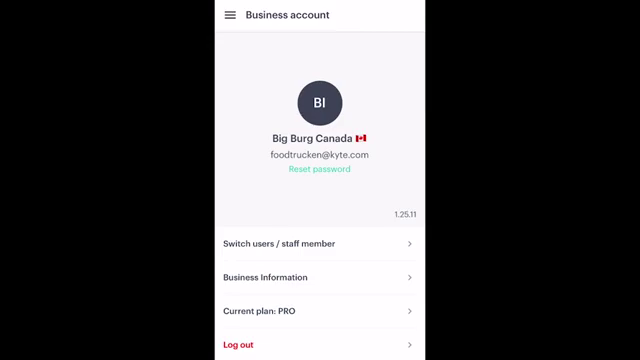
left_click(238, 344)
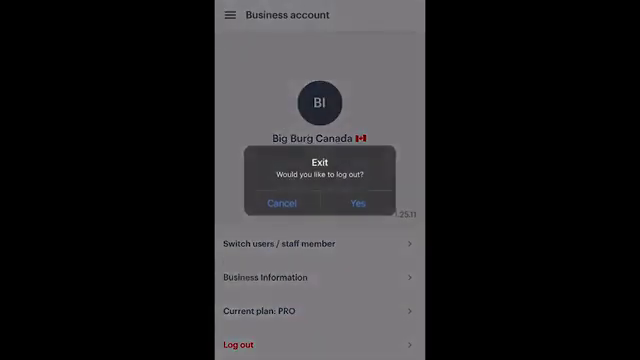
left_click(358, 203)
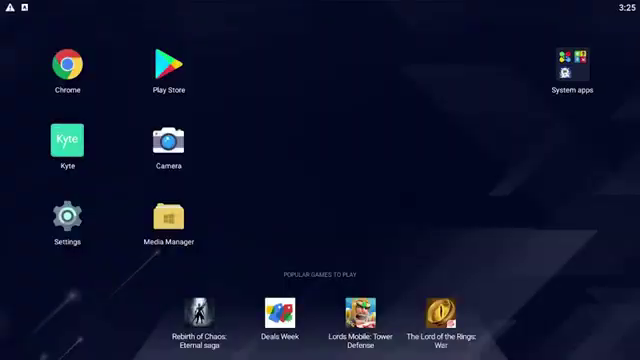
- Launch Kyte on the tablet and log in with the account's email and password
left_click(67, 140)
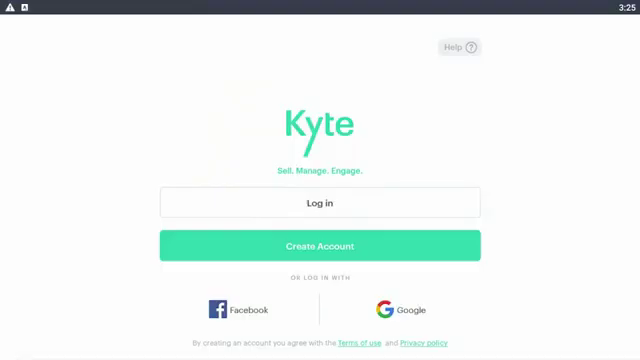
left_click(320, 203)
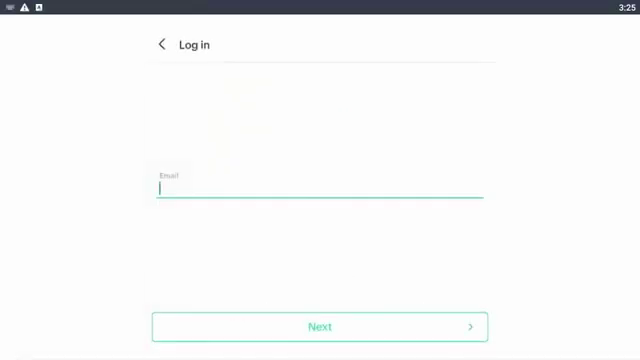
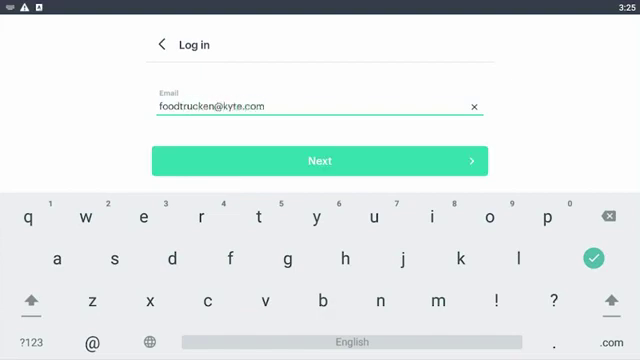
key("Return")
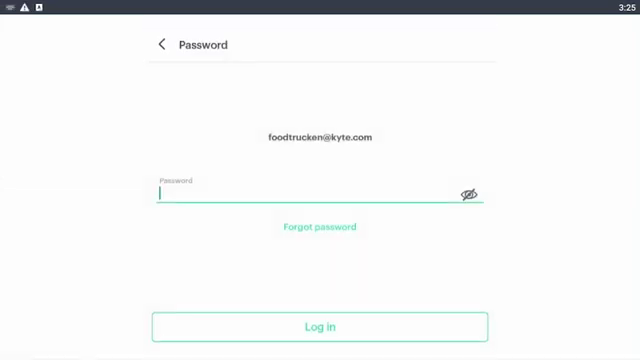
left_click(300, 192)
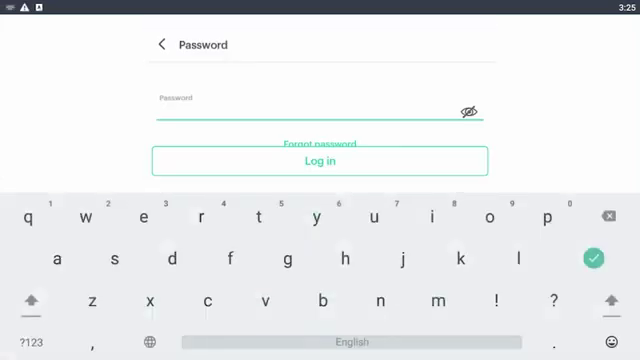
type("******")
key("Return")
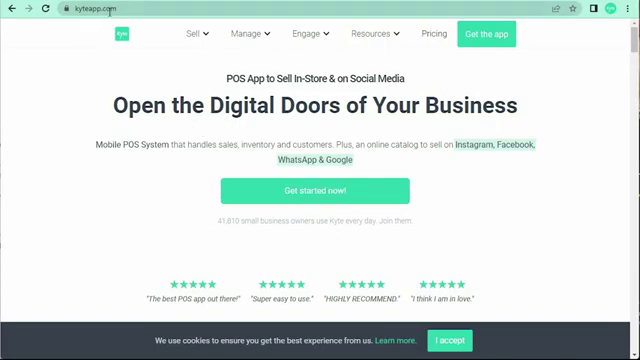
left_click(112, 8)
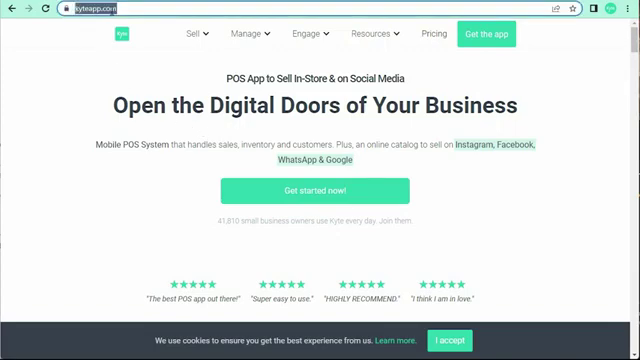
key("BackSpace")
type("https://beta.web.kyteapp.com/")
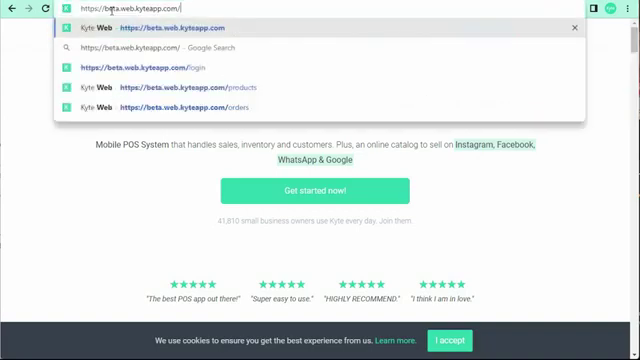
key("Return")
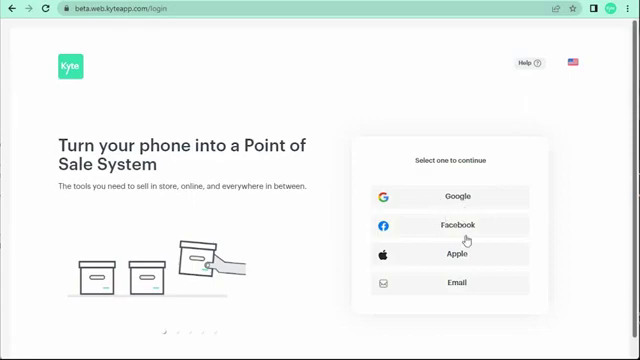
- Sign in to Kyte Web with email and password, reaching the 20-item Items page
left_click(460, 286)
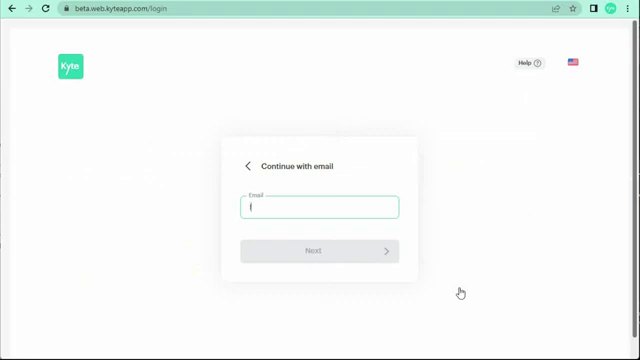
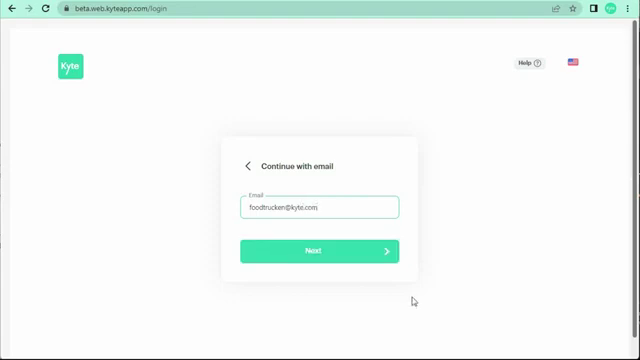
left_click(320, 257)
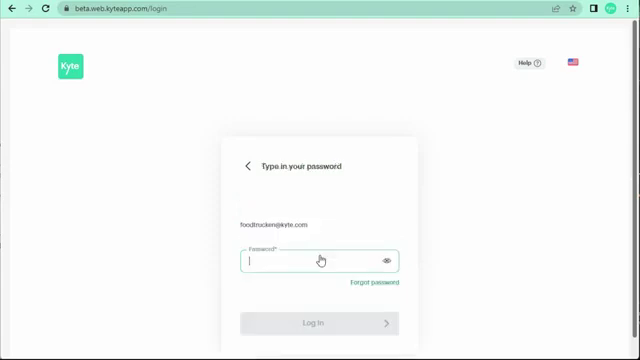
type("••••••")
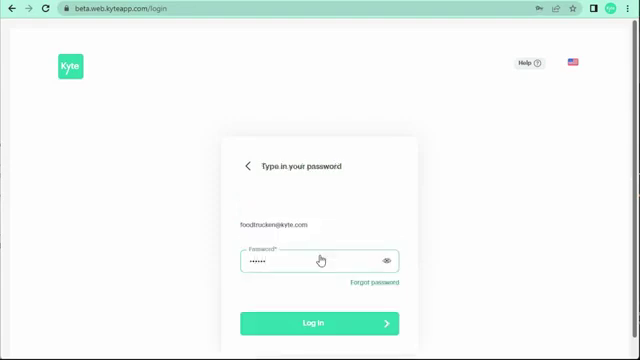
left_click(318, 326)
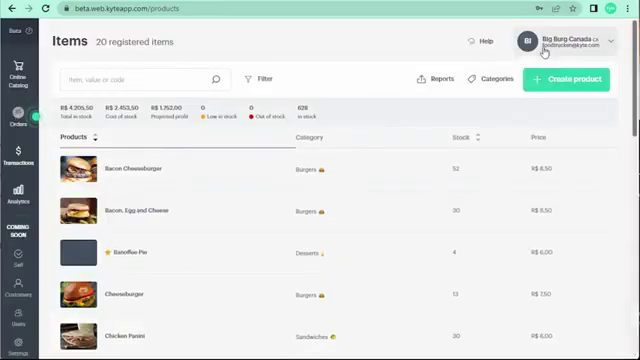
- Choose Exit from the account name menu at the top right
left_click(596, 42)
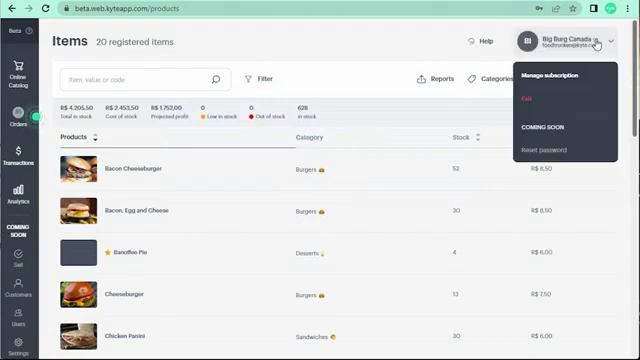
left_click(527, 99)
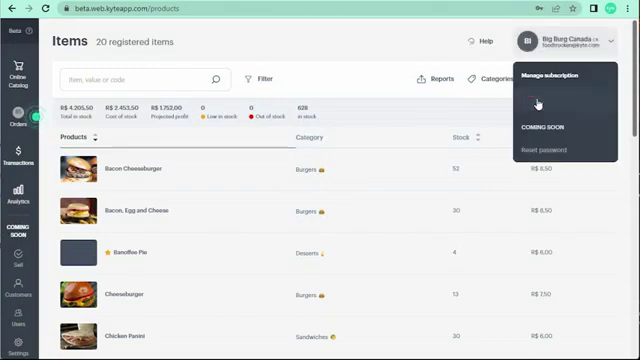